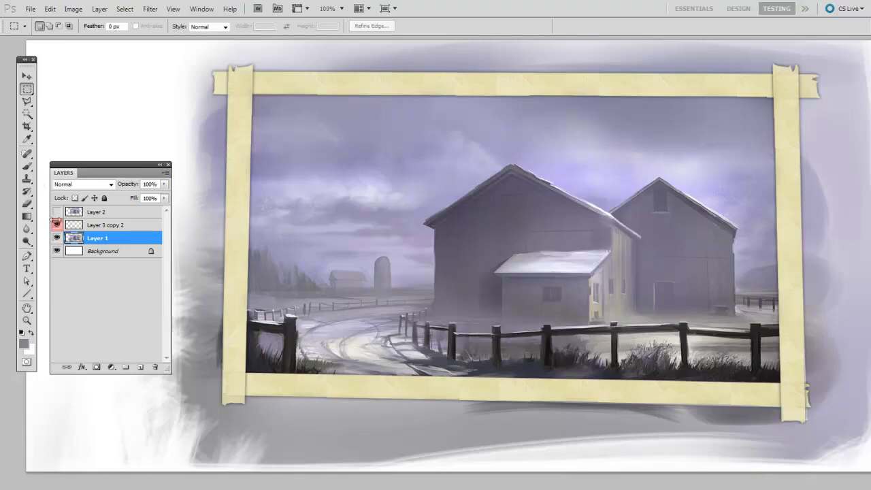
Hide the tape frame and painting layers, leaving a blank white canvas with Layer 3 on top.
{"action": "left_click", "coordinate": [57, 225]}
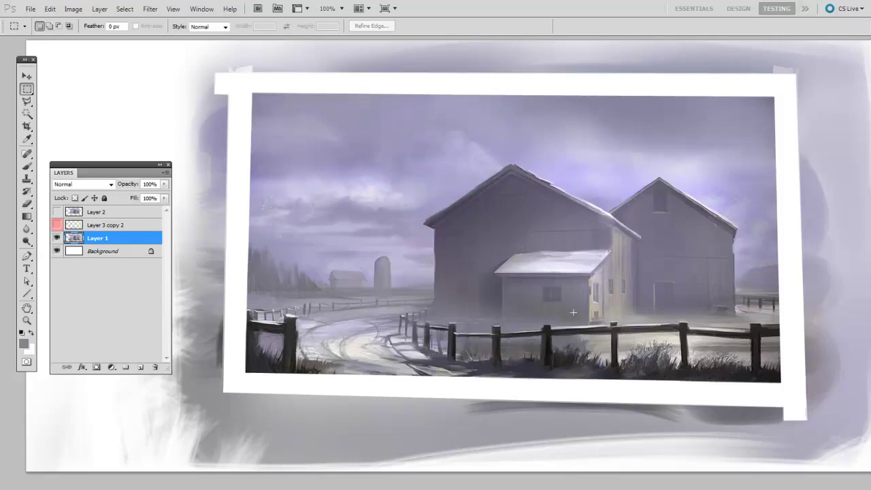
{"action": "left_click", "coordinate": [542, 289], "text": "ctrl"}
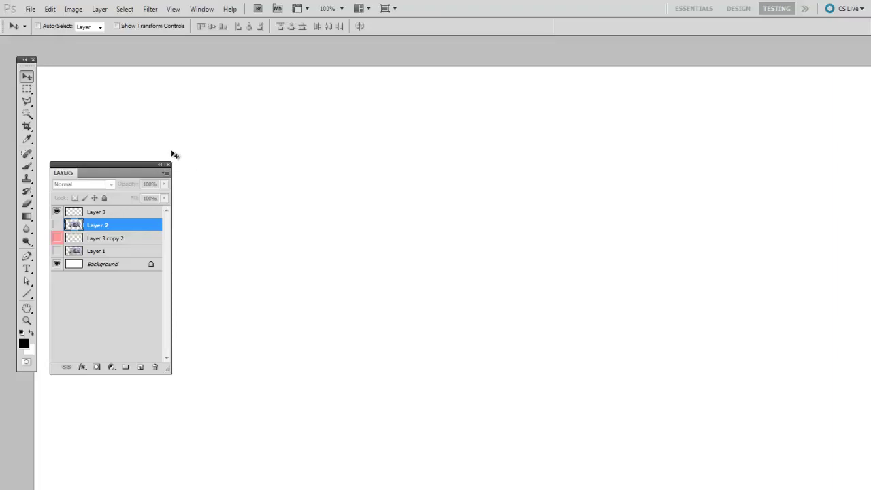
Select a rectangle on the blank canvas and paint black zigzag strokes inside it on a new layer.
{"action": "left_click", "coordinate": [27, 90]}
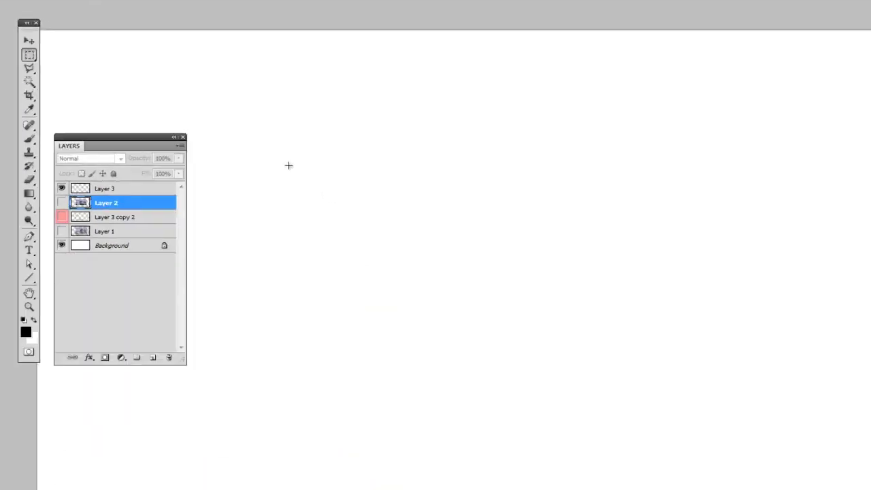
{"action": "left_click_drag", "start_coordinate": [313, 104], "coordinate": [578, 286]}
{"action": "key", "text": "b"}
{"action": "key", "text": "ctrl+shift+alt+n"}
{"action": "left_click_drag", "start_coordinate": [299, 187], "coordinate": [391, 107]}
{"action": "left_click_drag", "start_coordinate": [299, 232], "coordinate": [398, 140]}
{"action": "left_click_drag", "start_coordinate": [460, 95], "coordinate": [605, 216]}
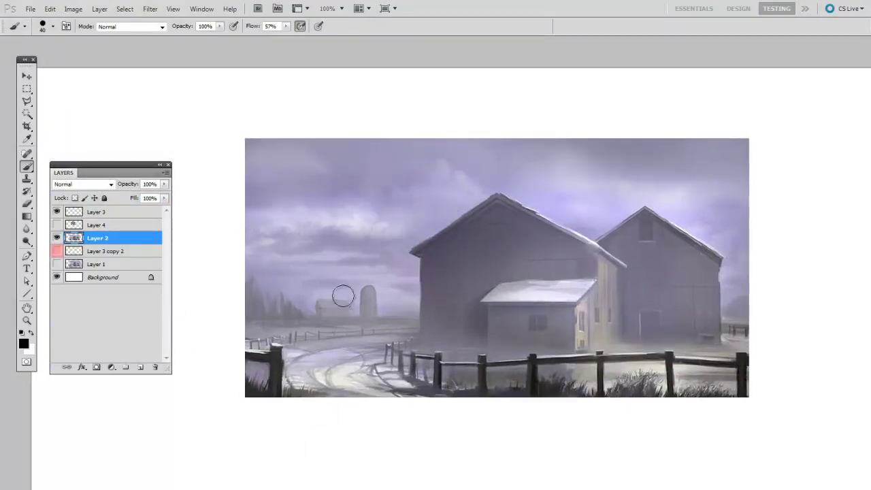
Select a rectangle around the barns and add an empty Layer 5.
{"action": "key", "text": "m"}
{"action": "left_click_drag", "start_coordinate": [279, 171], "coordinate": [497, 278]}
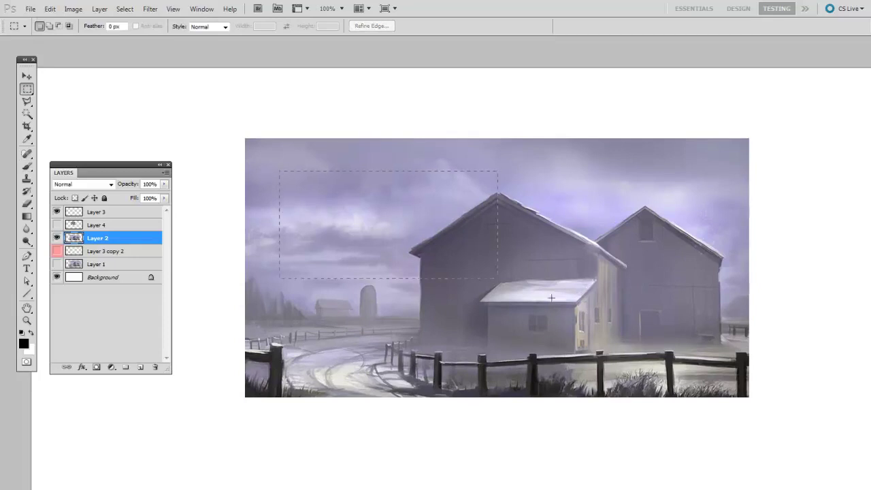
{"action": "left_click_drag", "start_coordinate": [551, 297], "coordinate": [686, 354]}
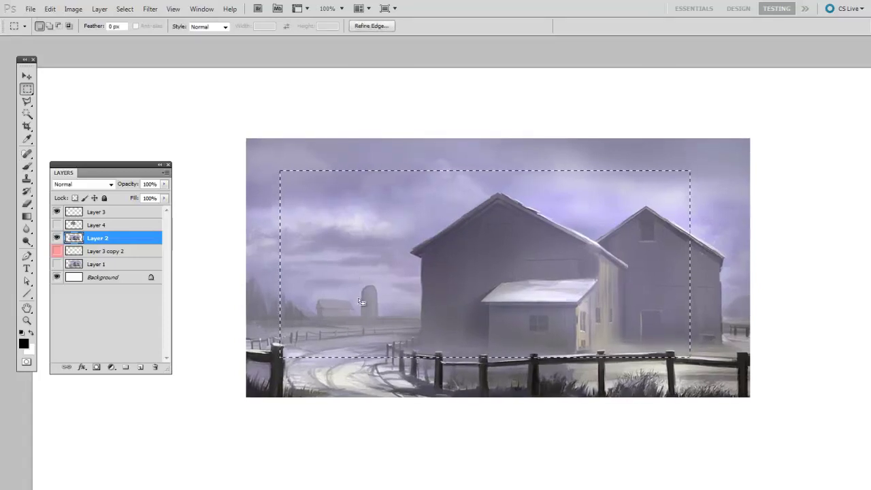
{"action": "key", "text": "ctrl+shift+alt+n"}
Paint a thick black round-brush zigzag on Layer 2 inside the selection, then undo it.
{"action": "key", "text": "b"}
{"action": "left_click", "coordinate": [102, 251]}
{"action": "right_click", "coordinate": [307, 267]}
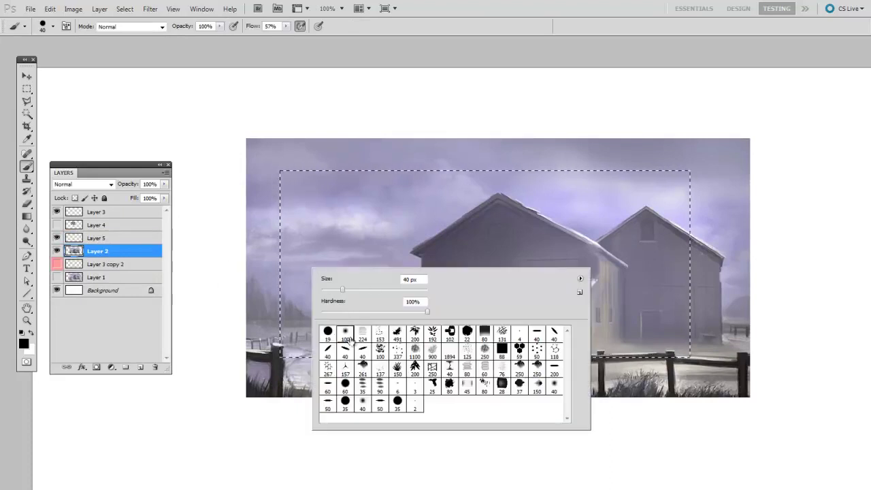
{"action": "left_click", "coordinate": [346, 333]}
{"action": "double_click", "coordinate": [327, 332]}
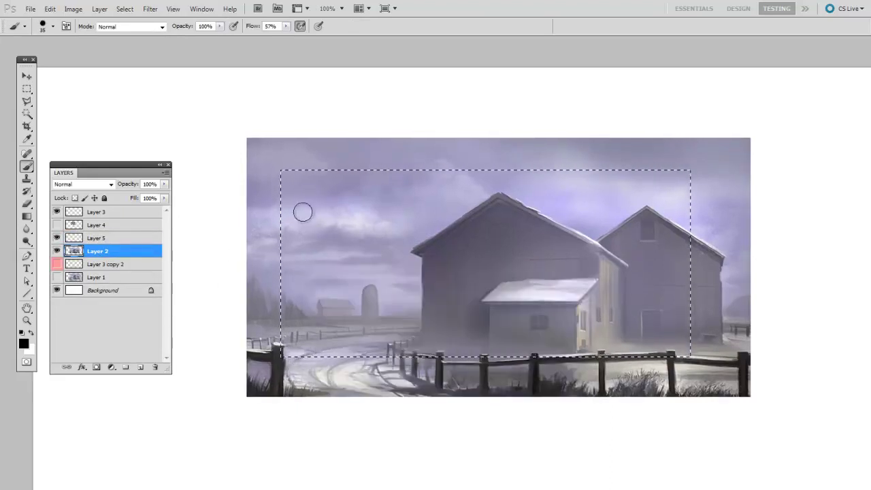
{"action": "mouse_move", "coordinate": [285, 194]}
{"action": "left_mouse_down"}
{"action": "mouse_move", "coordinate": [302, 235]}
{"action": "mouse_move", "coordinate": [346, 247]}
{"action": "mouse_move", "coordinate": [467, 171]}
{"action": "mouse_move", "coordinate": [558, 145]}
{"action": "mouse_move", "coordinate": [599, 183]}
{"action": "mouse_move", "coordinate": [431, 420]}
{"action": "left_mouse_up"}
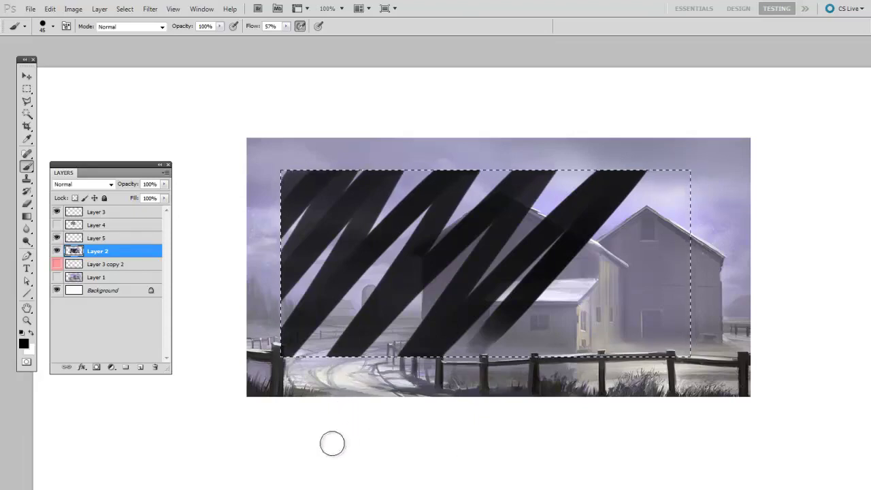
{"action": "key", "text": "ctrl+z"}
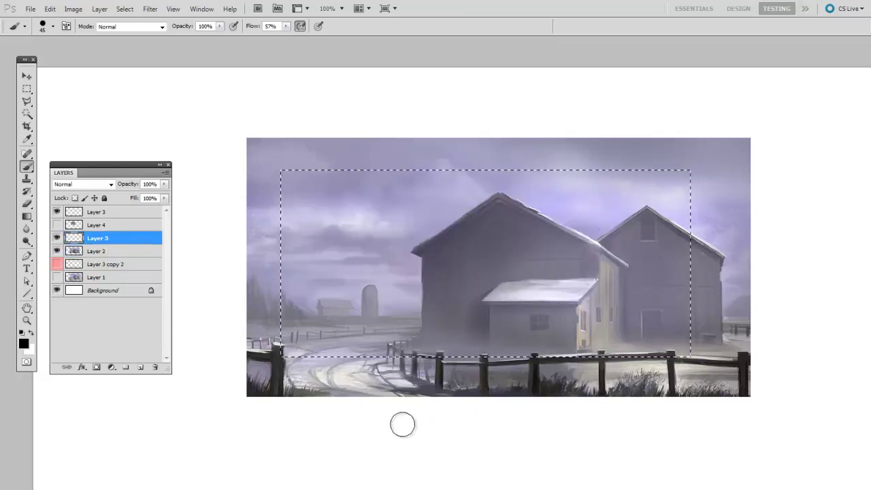
Mask Layer 2 to a rectangle around the barns and fence, then toggle the mask off and on.
{"action": "left_click", "coordinate": [28, 88]}
{"action": "mouse_move", "coordinate": [282, 170]}
{"action": "left_mouse_down"}
{"action": "mouse_move", "coordinate": [678, 336]}
{"action": "mouse_move", "coordinate": [732, 373]}
{"action": "left_mouse_up"}
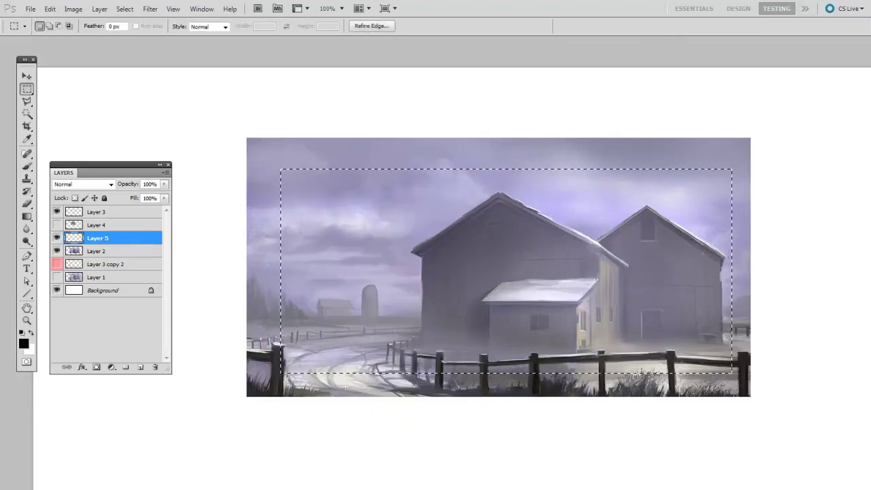
{"action": "left_click", "coordinate": [96, 251]}
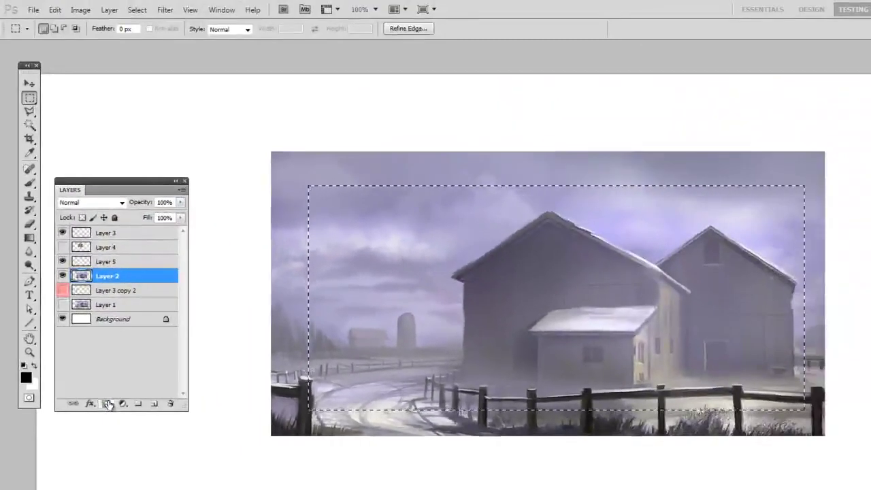
{"action": "left_click", "coordinate": [107, 405]}
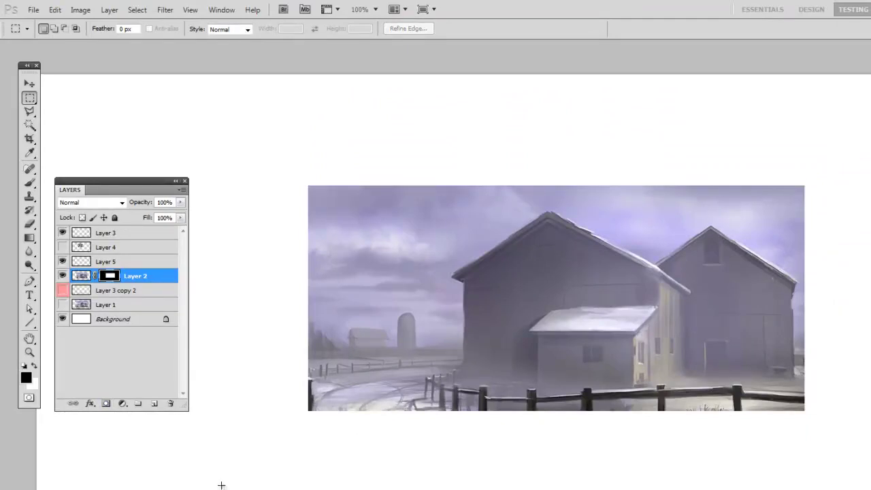
{"action": "left_click", "coordinate": [110, 277], "text": "shift"}
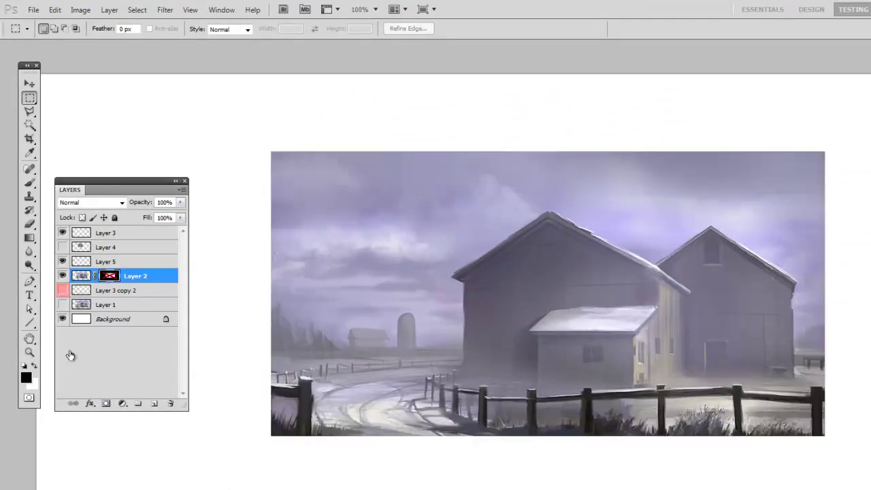
{"action": "left_click", "coordinate": [107, 278], "text": "shift"}
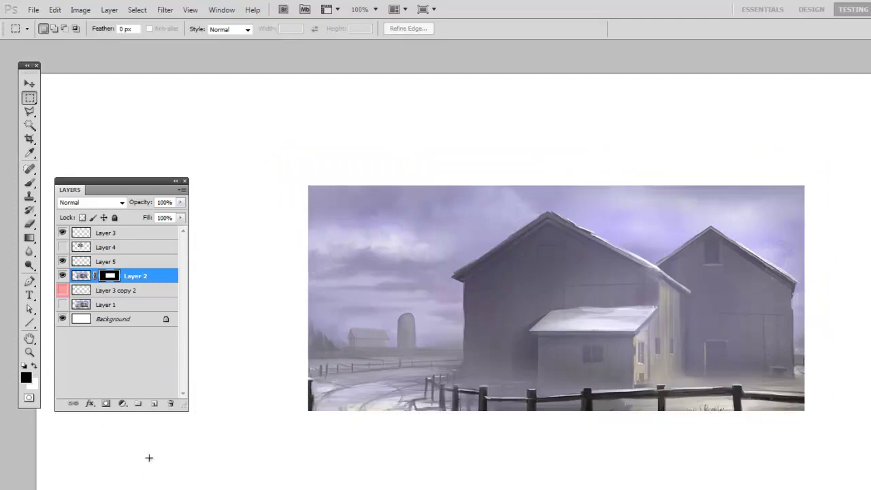
Switch to a 30 px brush and paint two short strokes on the canvas.
{"action": "key", "text": "b"}
{"action": "right_click", "coordinate": [385, 312]}
{"action": "double_click", "coordinate": [405, 378]}
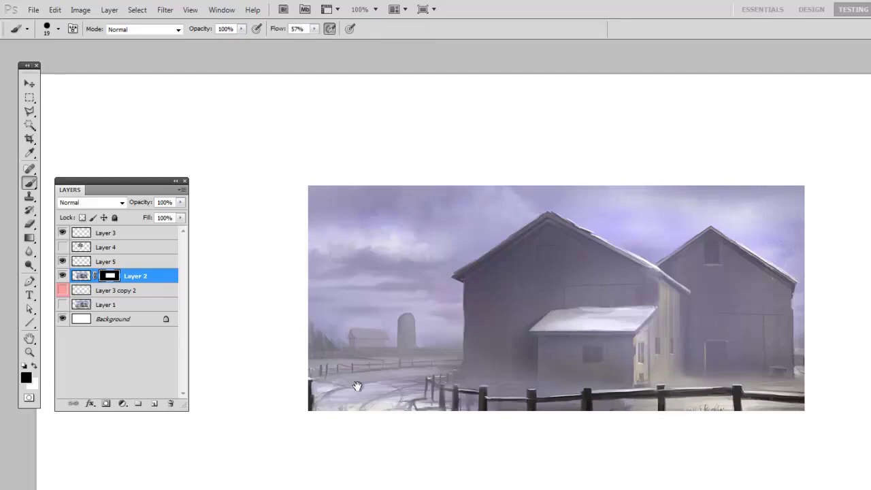
{"action": "left_click_drag", "start_coordinate": [309, 219], "coordinate": [354, 185]}
{"action": "left_click_drag", "start_coordinate": [312, 265], "coordinate": [408, 185]}
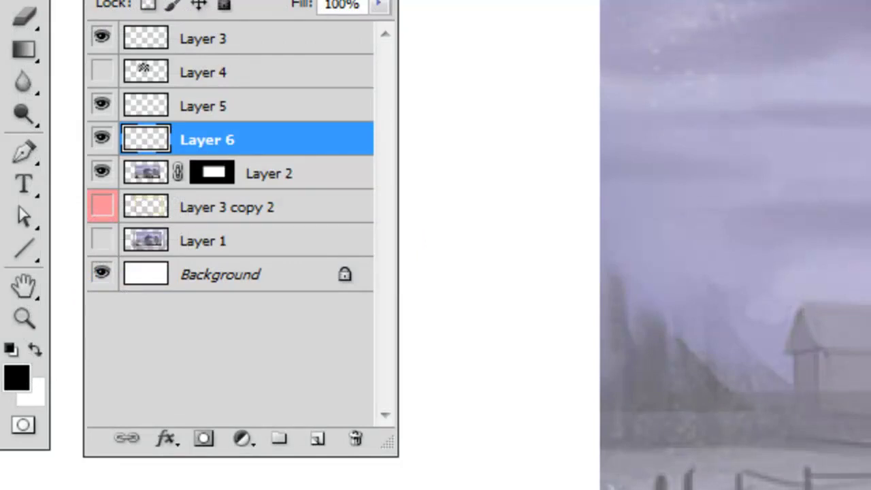
Select Layer 2's layer mask thumbnail for editing.
{"action": "left_click", "coordinate": [213, 173]}
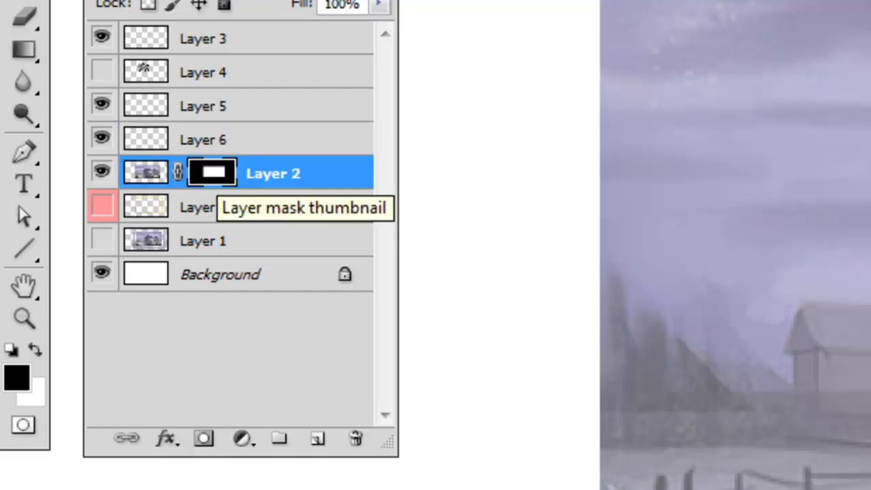